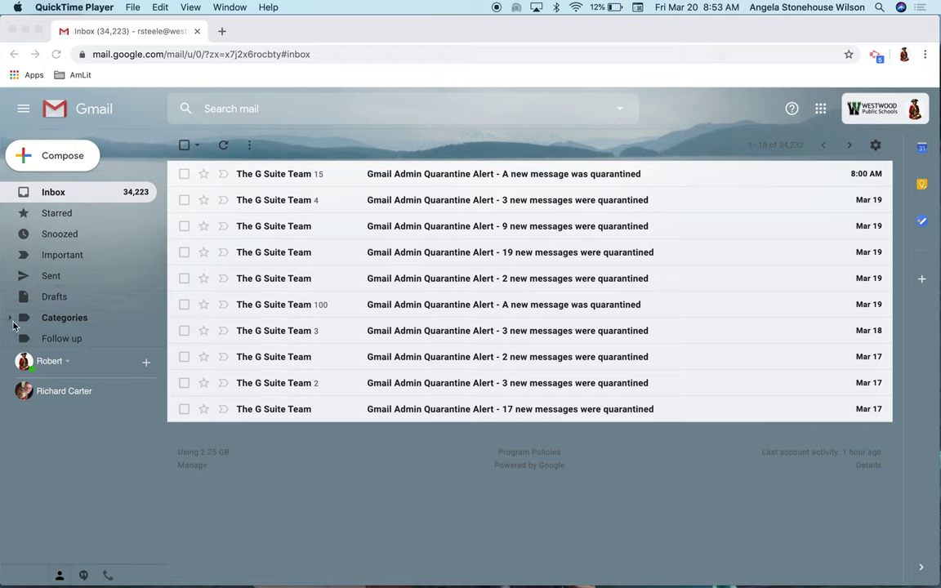
Step: Create a new label named 'English Department' from the sidebar's More list
left_click(49, 310)
scroll(49, 309, "down", 2)
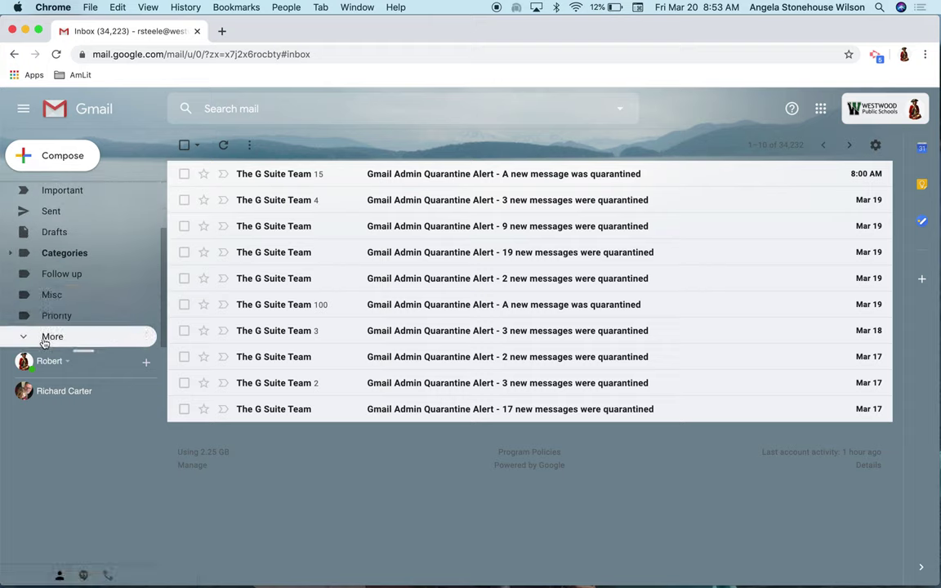
left_click(46, 343)
scroll(48, 343, "down", 3)
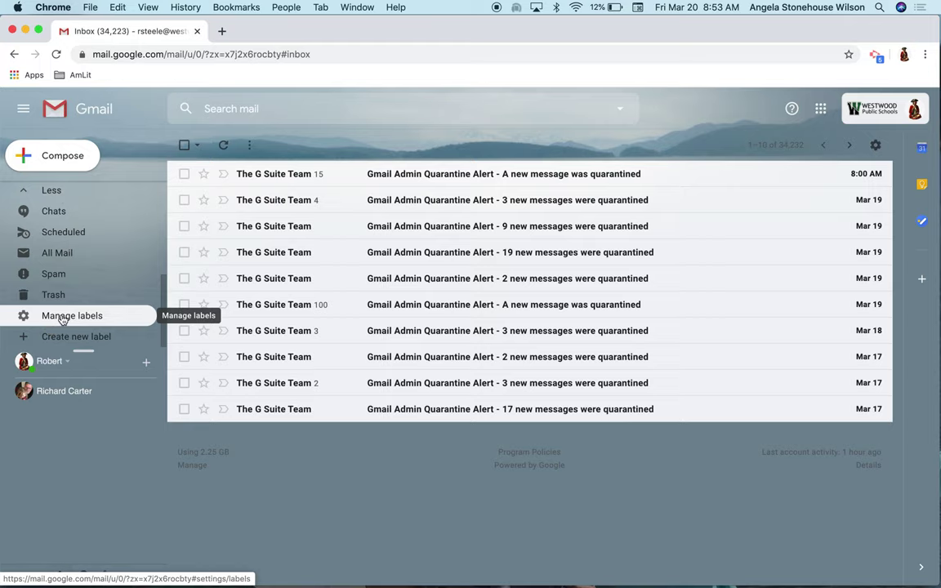
left_click(59, 335)
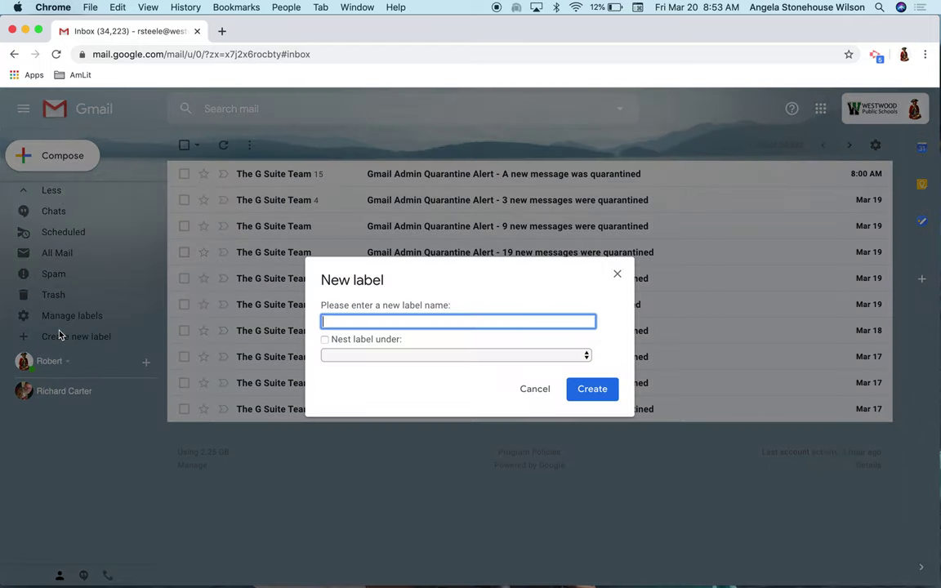
type("English Department")
left_click(600, 393)
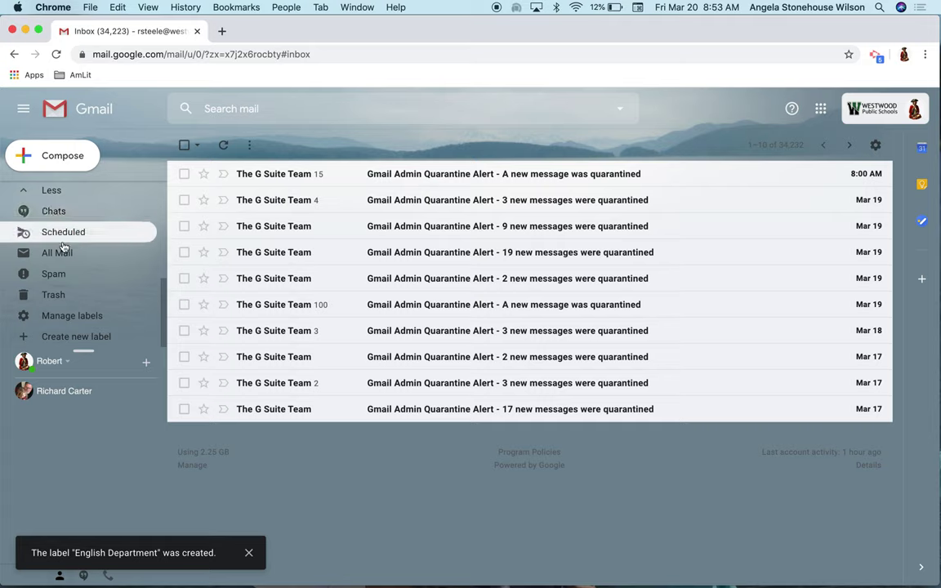
scroll(61, 278, "up", 4)
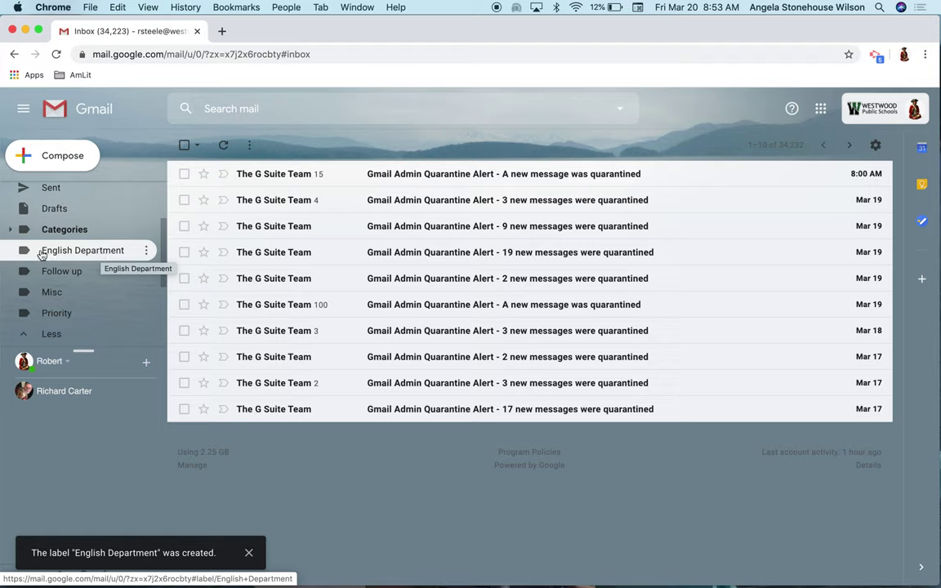
Step: Colour the English Department label green
left_click(147, 252)
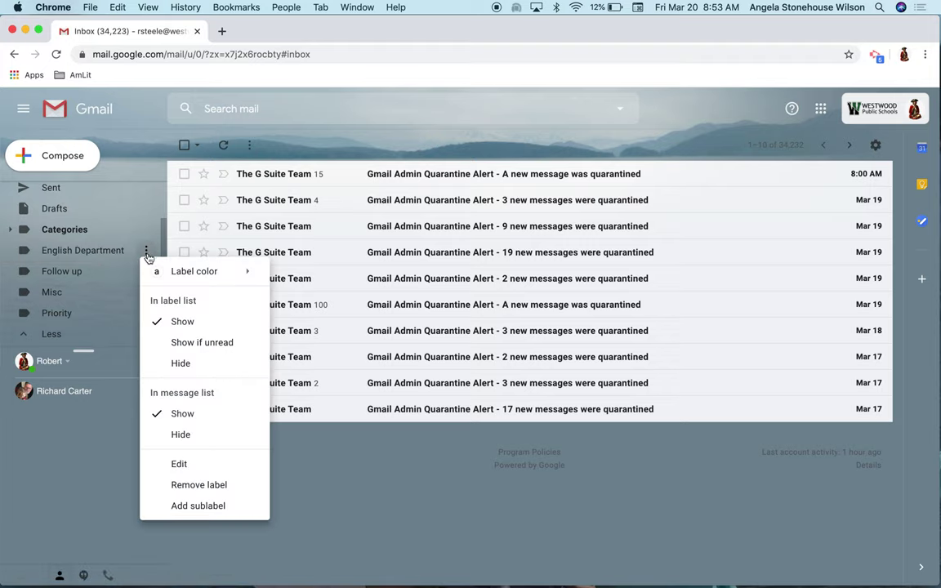
mouse_move(155, 274)
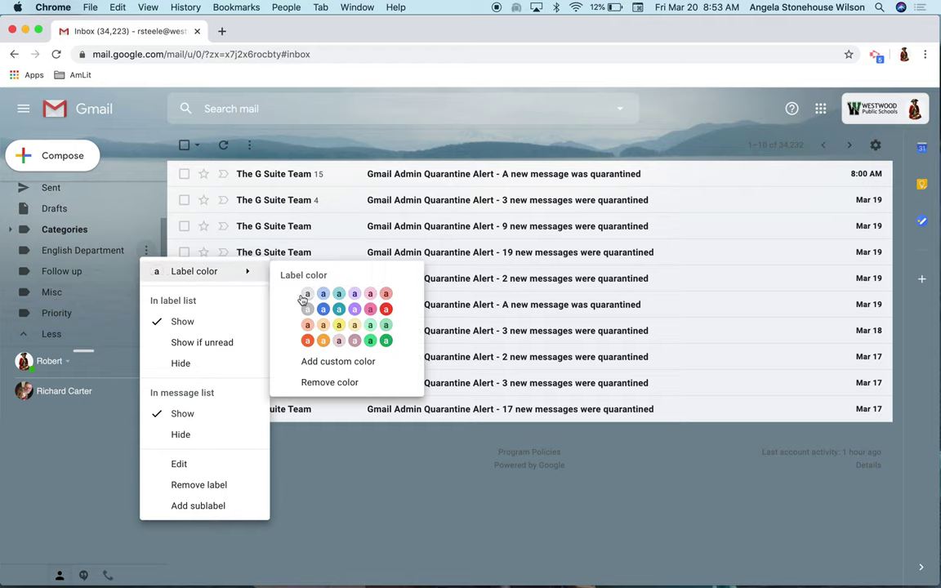
left_click(372, 338)
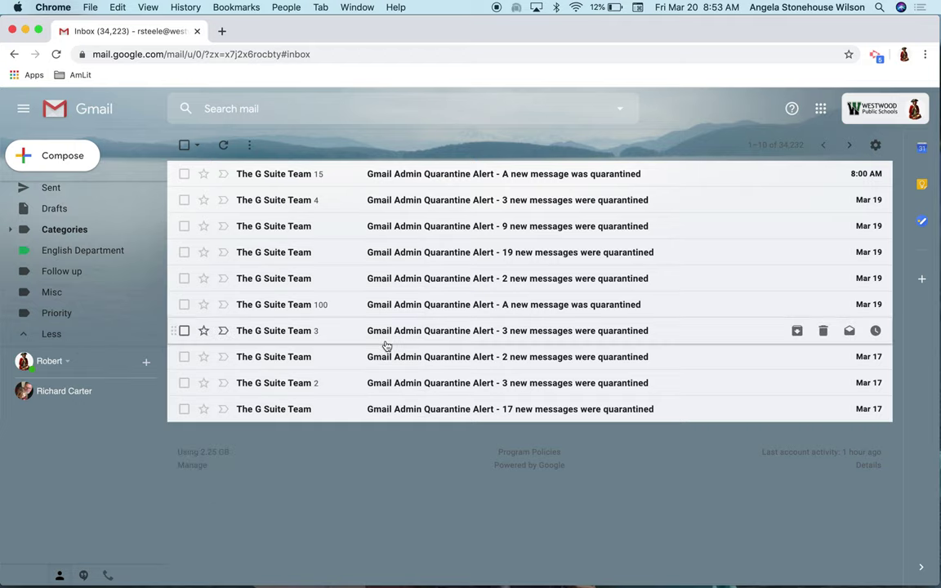
Step: View the mail filed under English Department, then return to the inbox
left_click(146, 251)
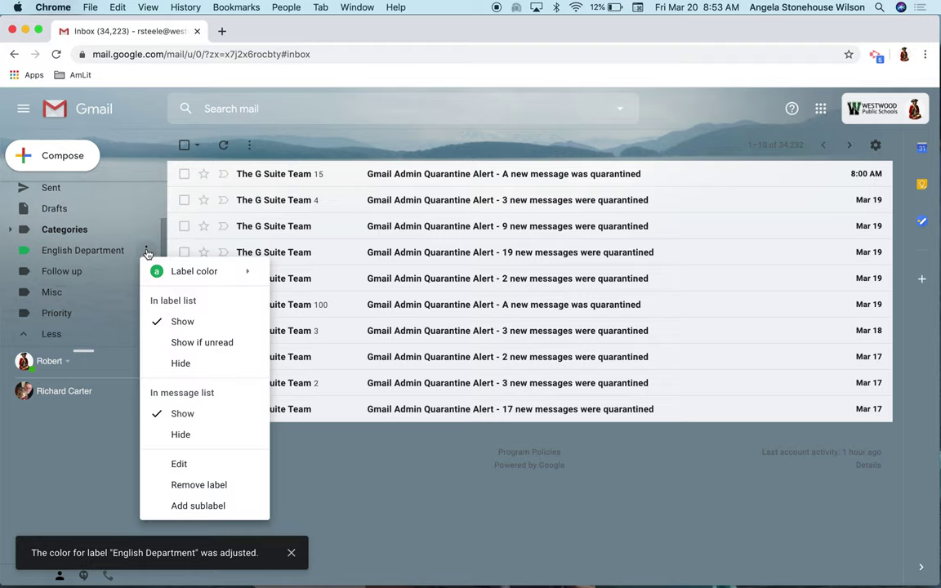
mouse_move(162, 278)
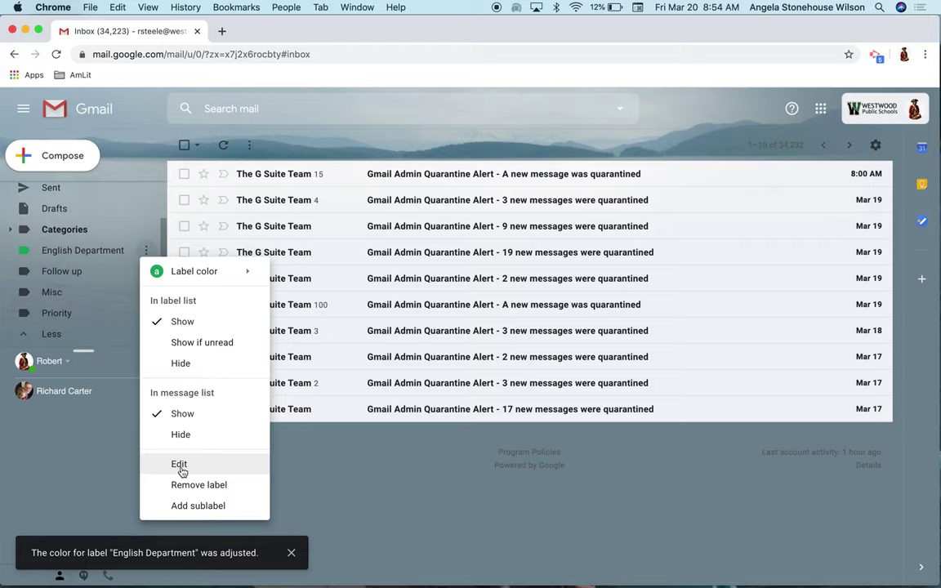
left_click(85, 252)
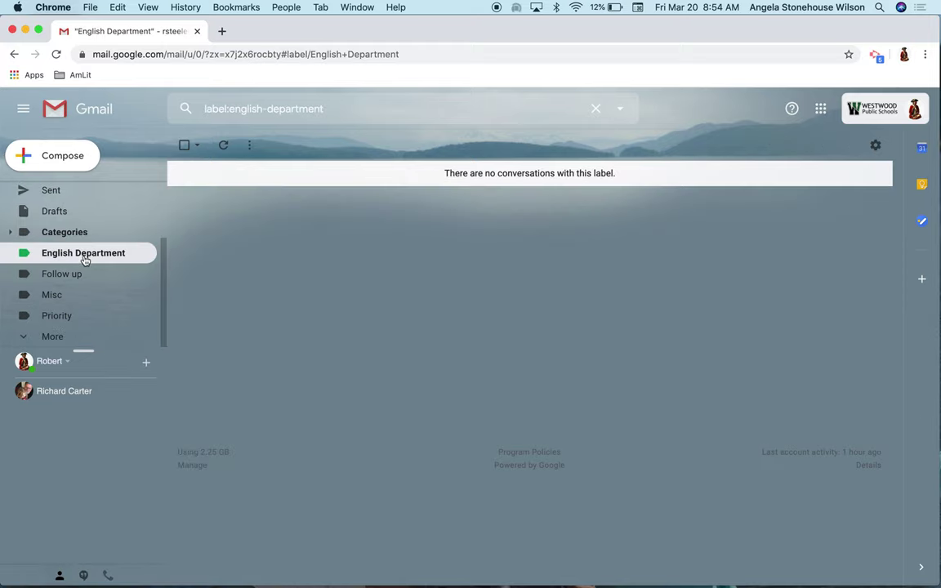
scroll(81, 258, "up", 3)
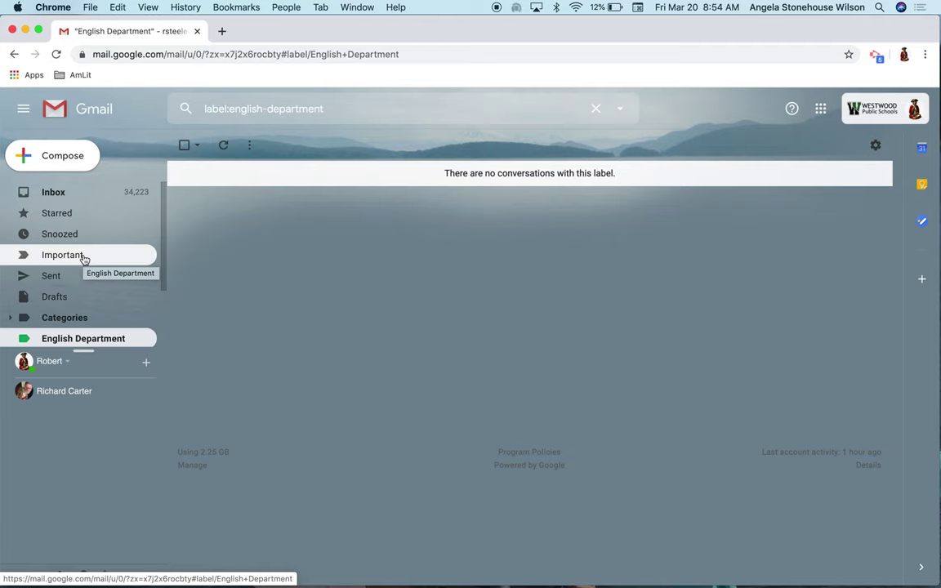
left_click(46, 198)
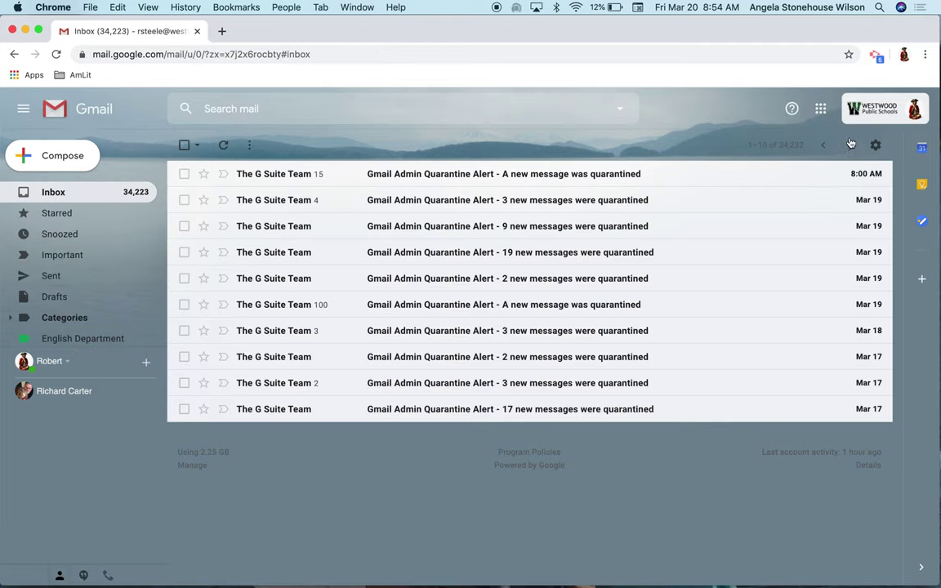
left_click(876, 148)
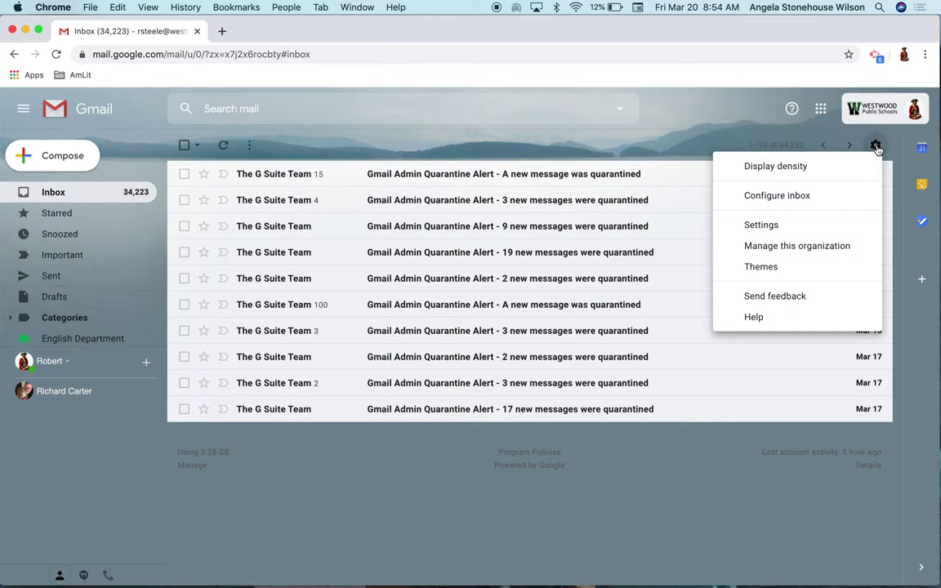
Step: In Filters and Blocked Addresses, start a new filter matching mail from the colleague's address
left_click(757, 231)
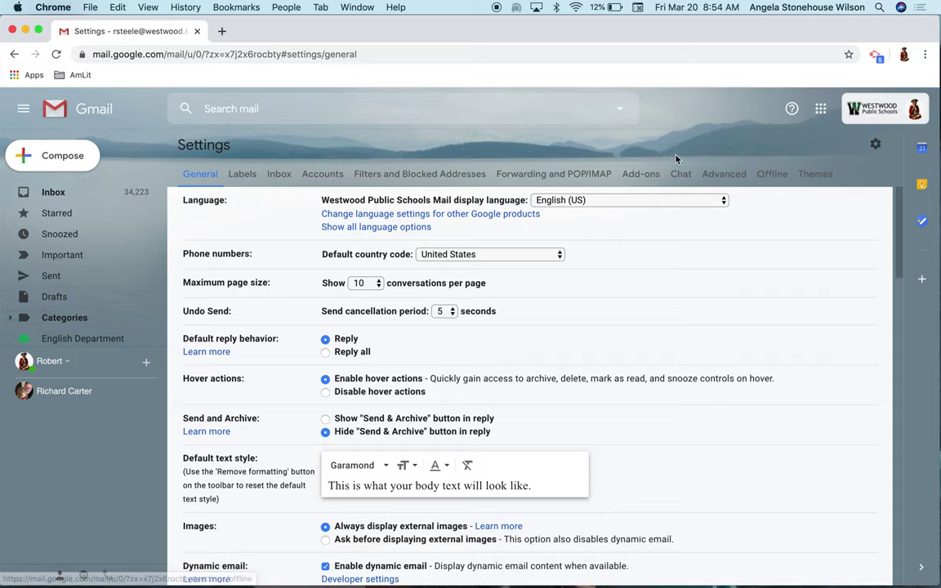
left_click(403, 176)
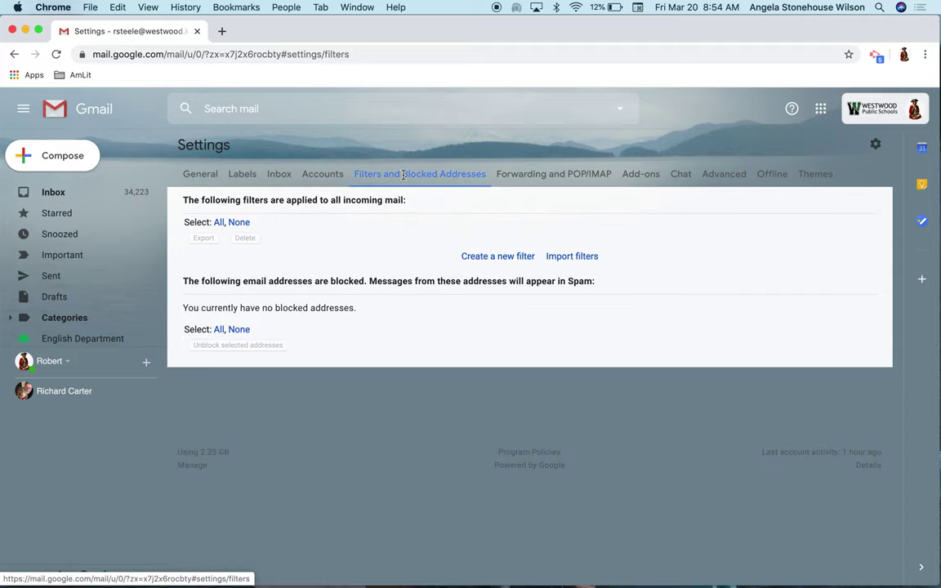
left_click(492, 260)
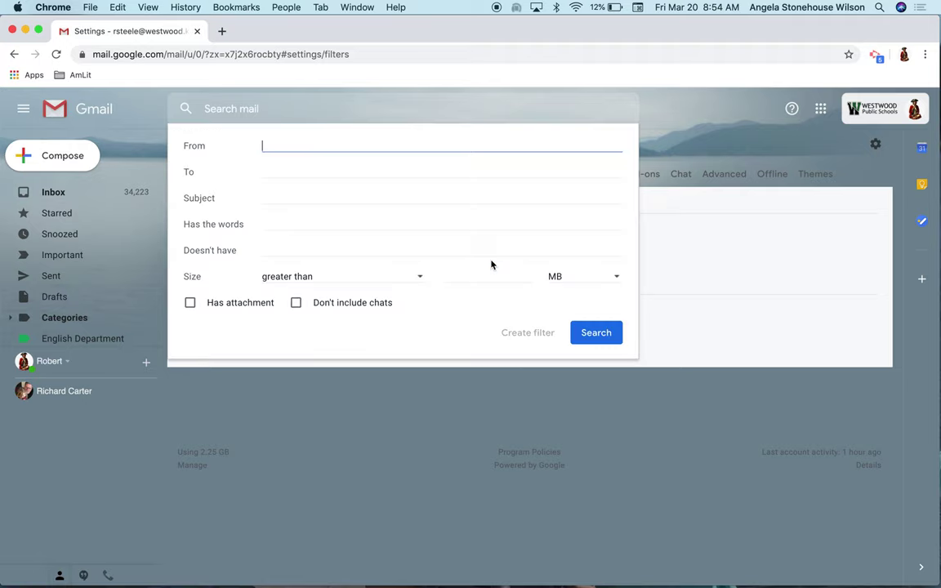
type("aw")
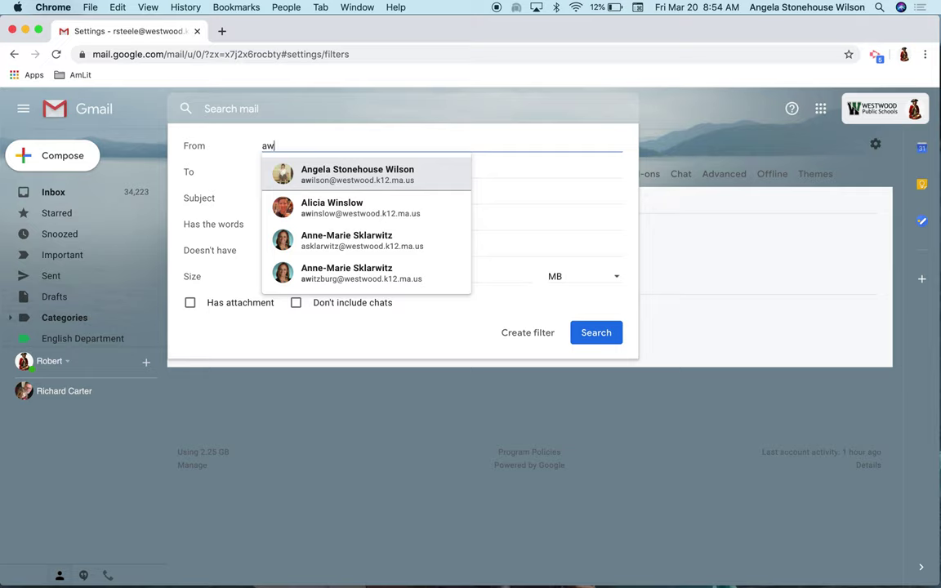
mouse_move(406, 180)
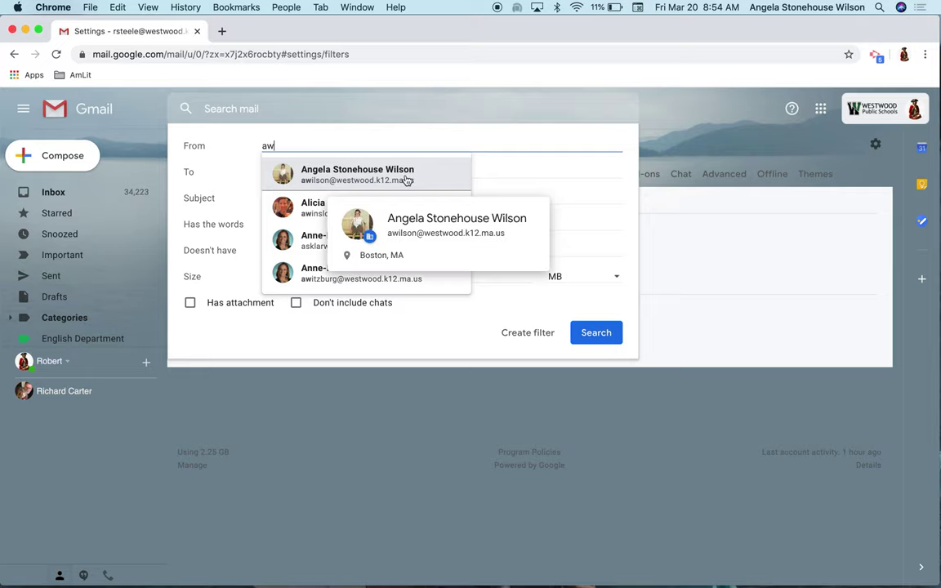
left_click(407, 180)
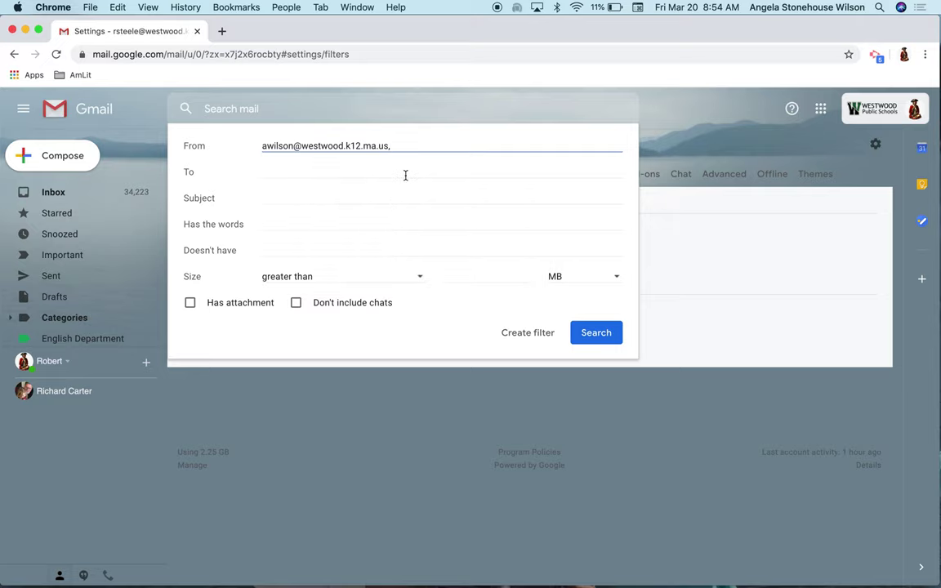
left_click(528, 333)
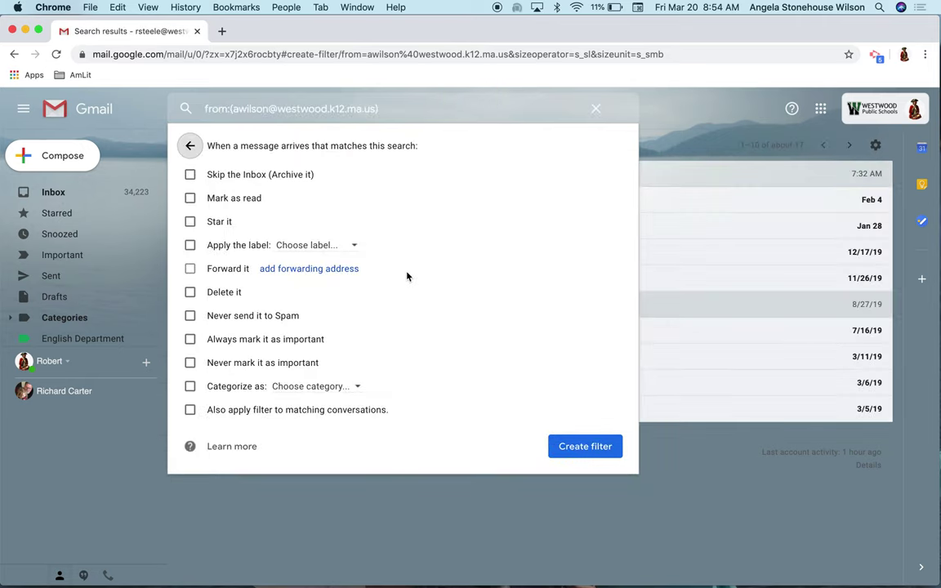
Step: Make the filter apply the English Department label, including existing matching conversations, and create it
left_click(189, 247)
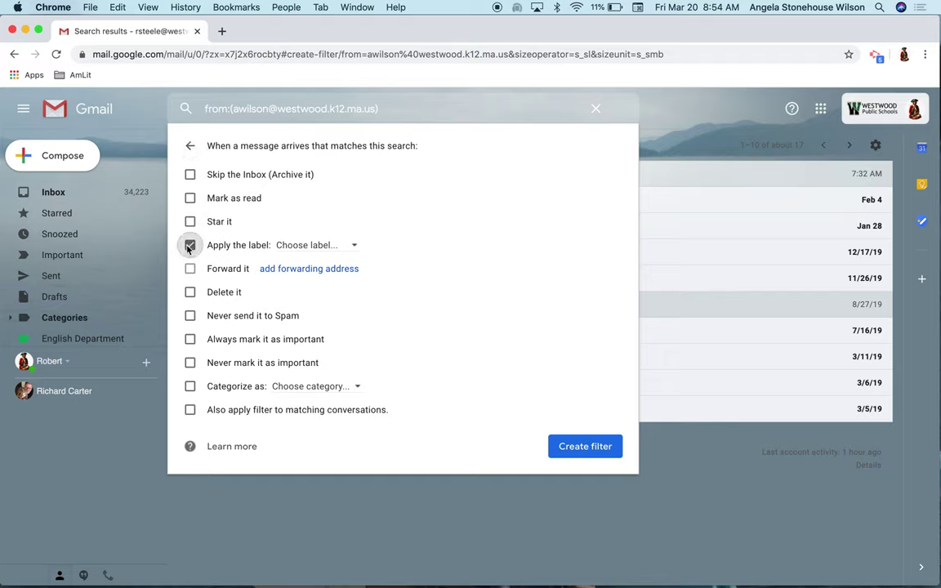
left_click(317, 245)
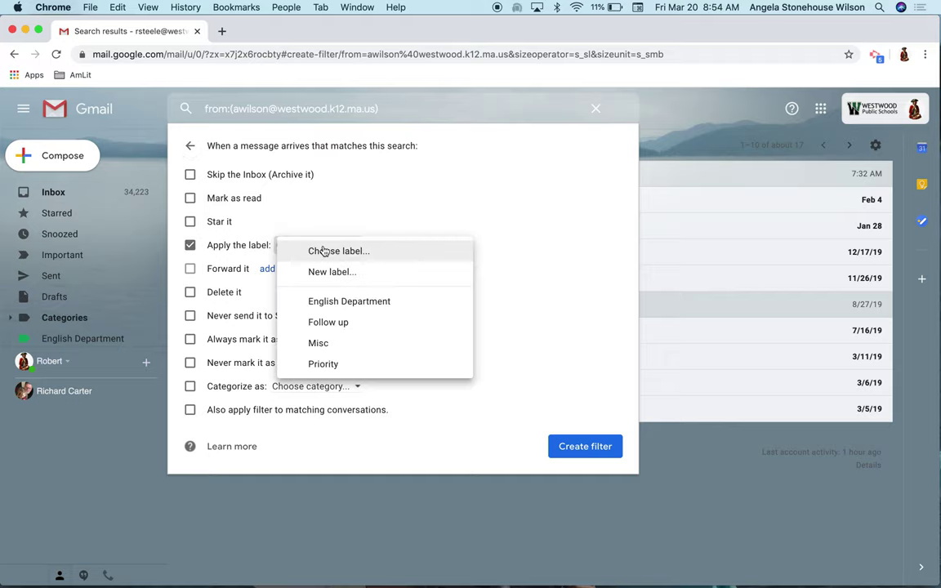
left_click(333, 302)
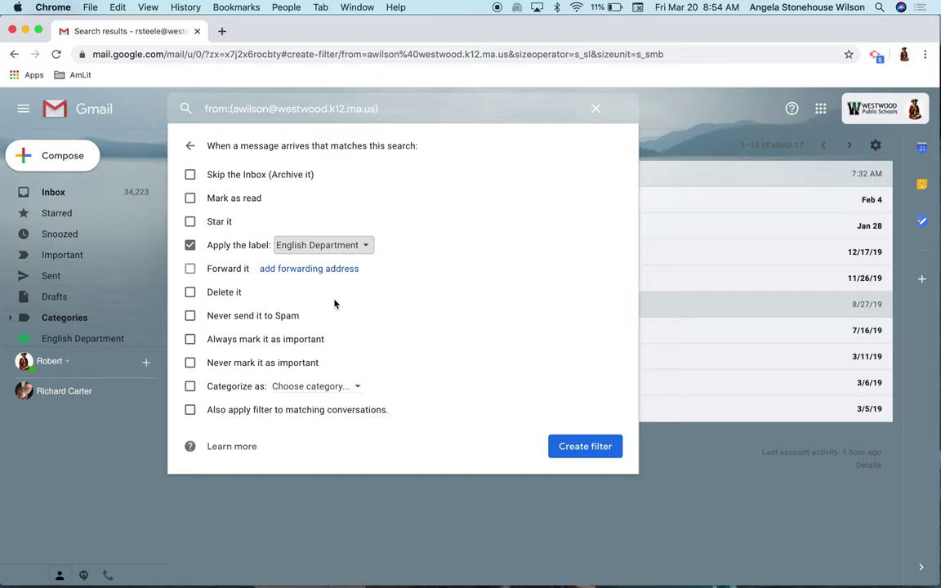
left_click(191, 411)
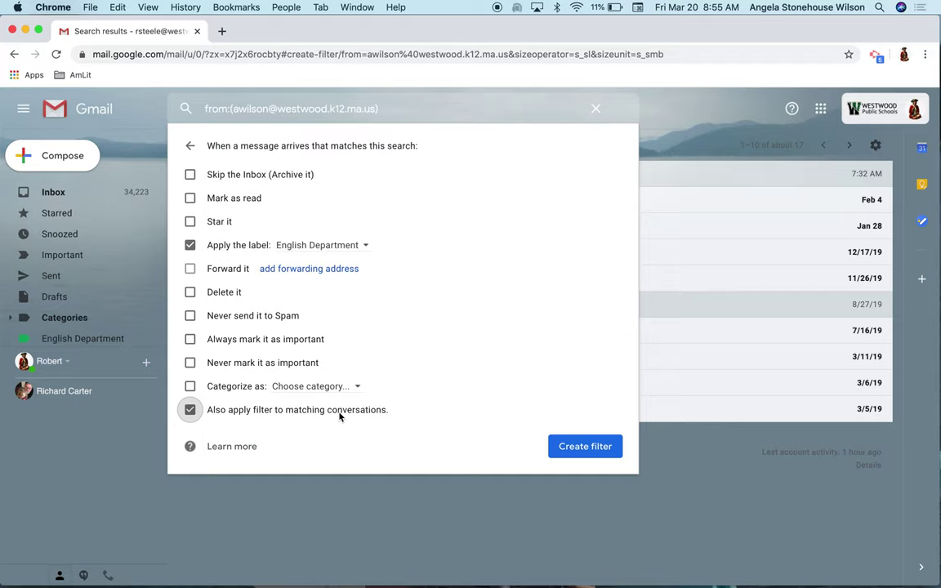
left_click(572, 453)
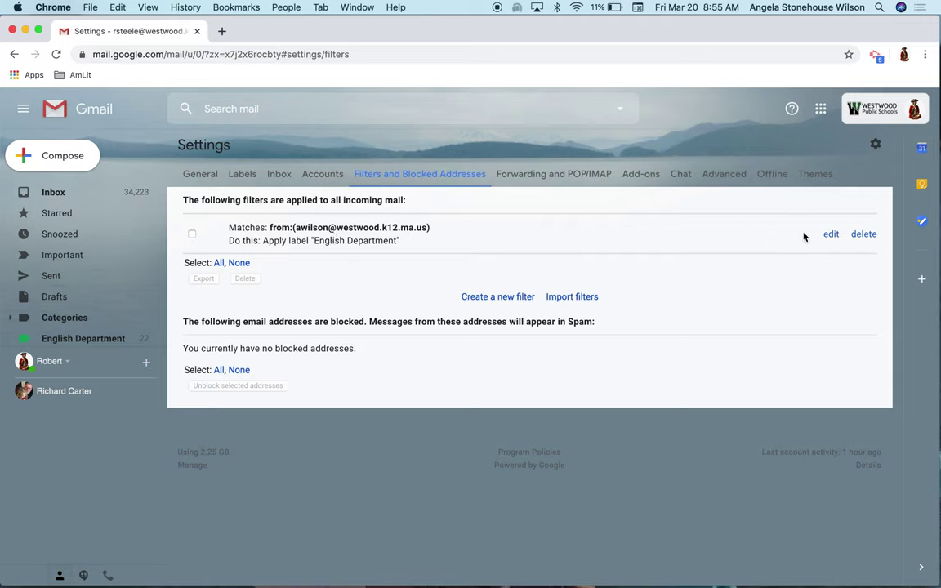
Step: Re-save the English Department filter unchanged and go back to the inbox
left_click(831, 234)
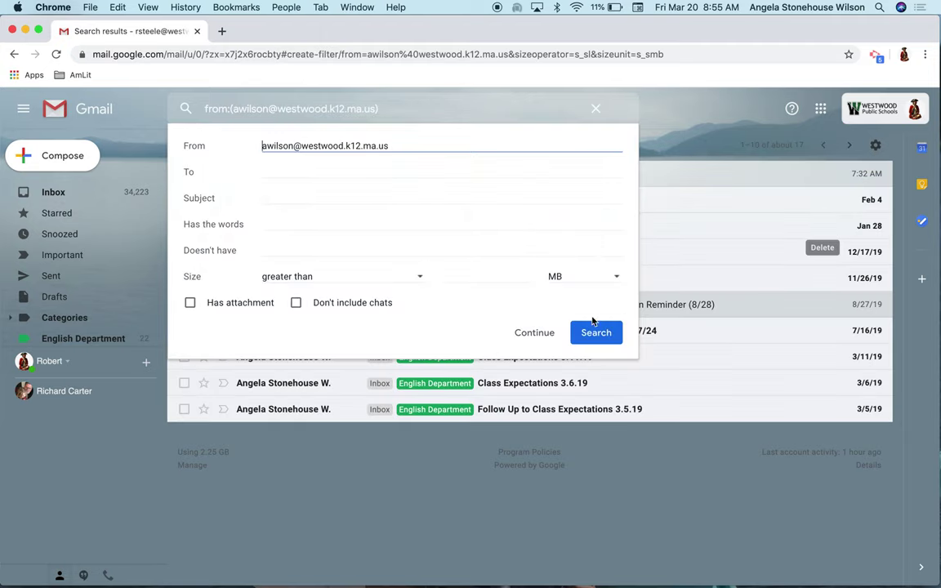
left_click(542, 336)
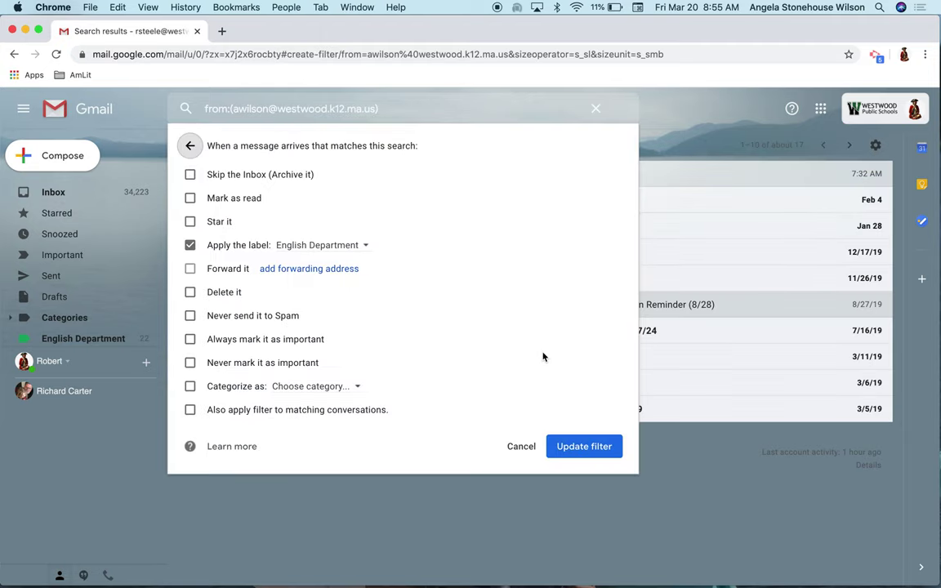
left_click(578, 448)
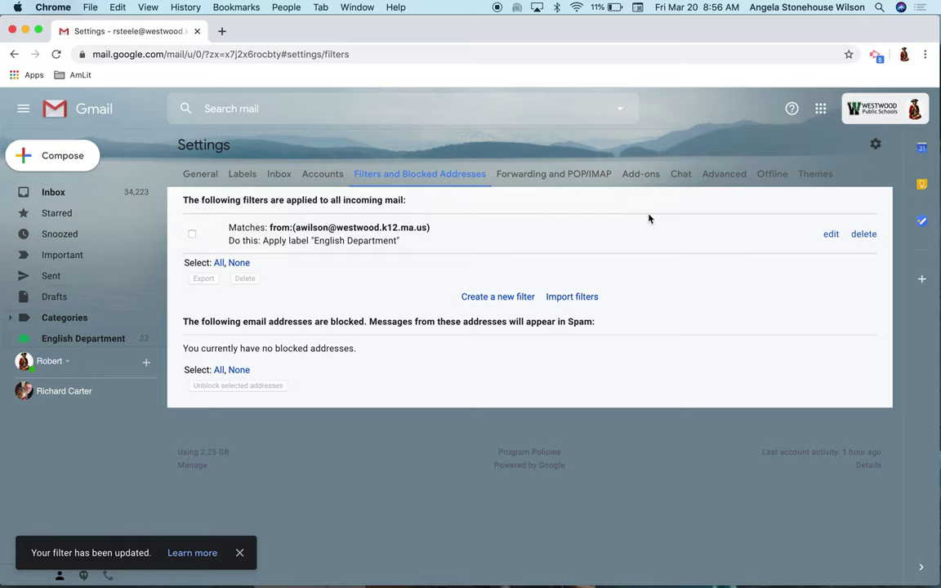
left_click(54, 193)
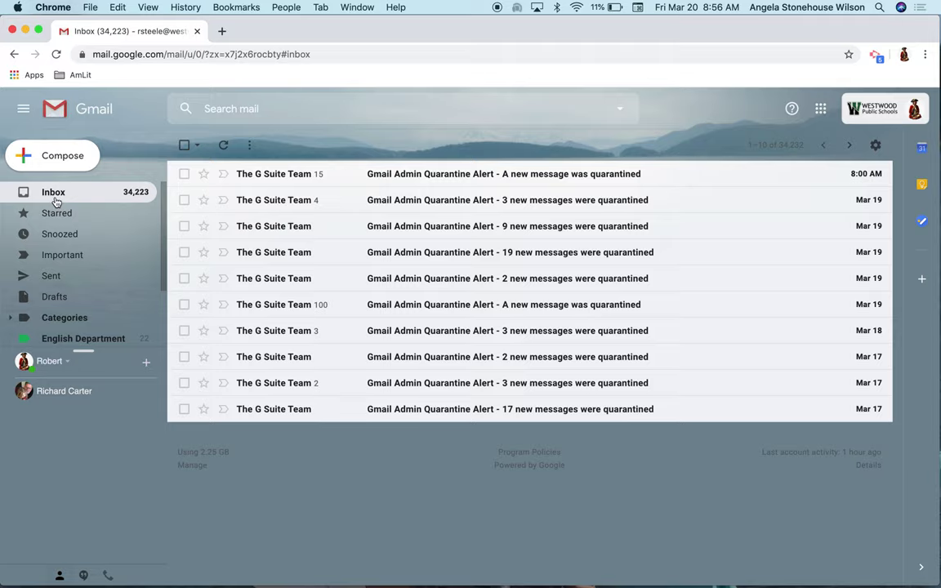
key("ctrl+Down")
Step: From the second account, send an email titled 'filter test' to the colleague's address
left_click(237, 304)
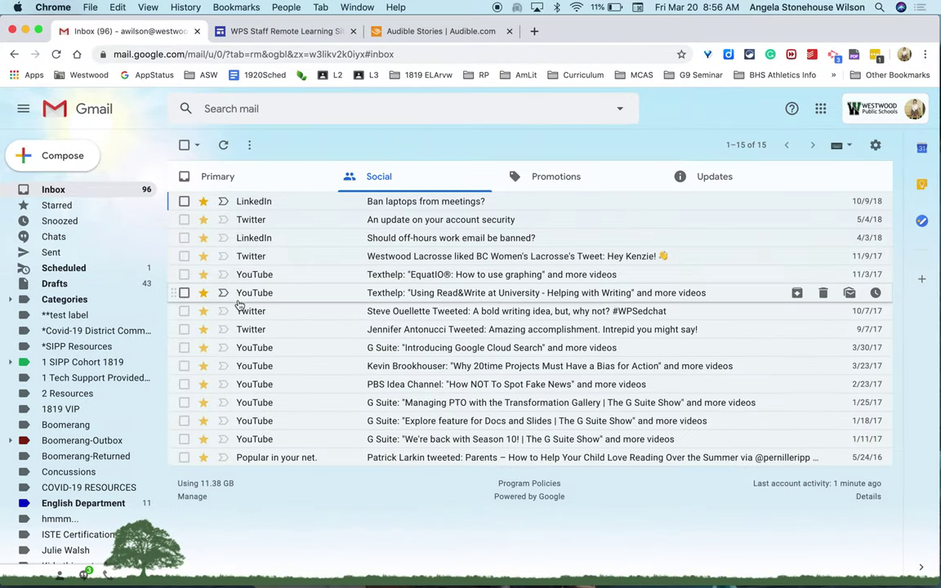
left_click(68, 159)
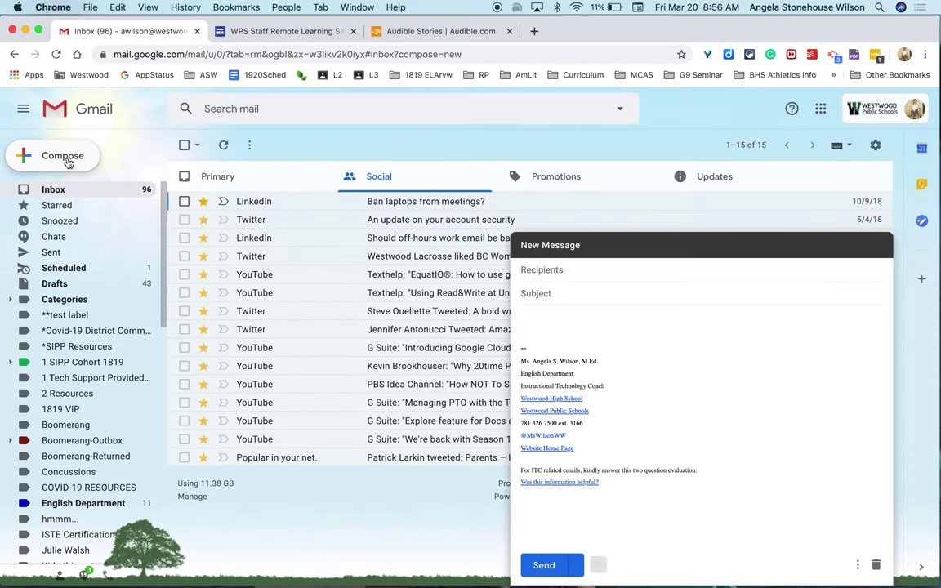
type("rst")
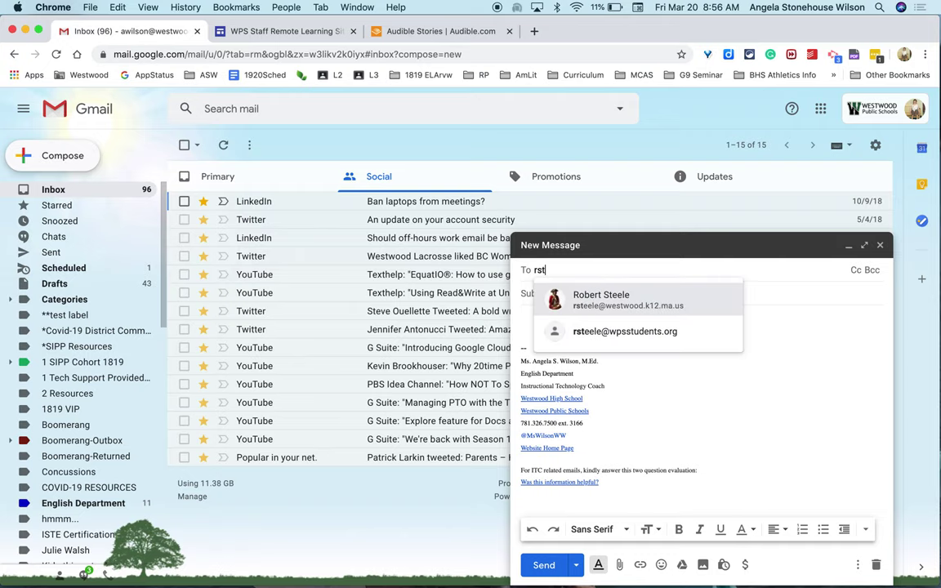
left_click(678, 307)
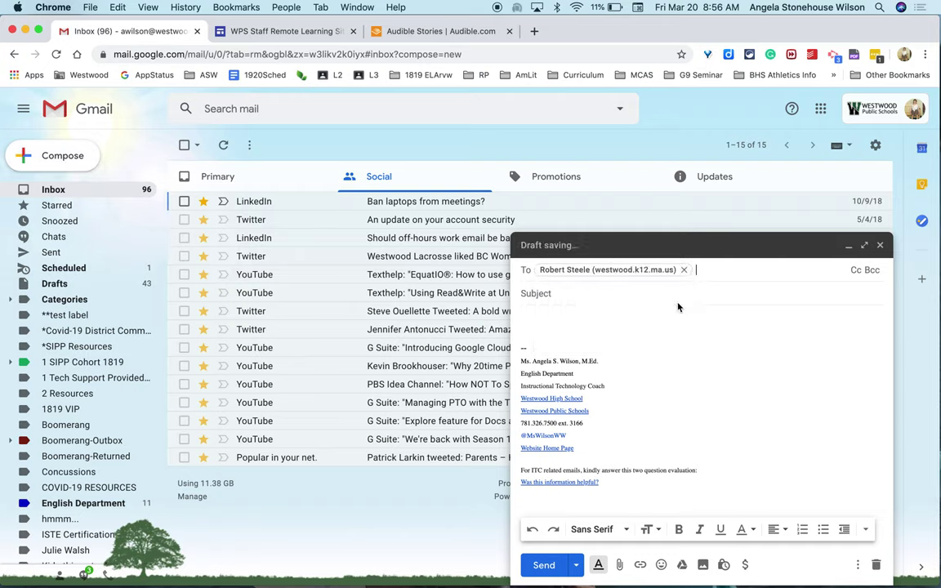
left_click(663, 295)
type("fil")
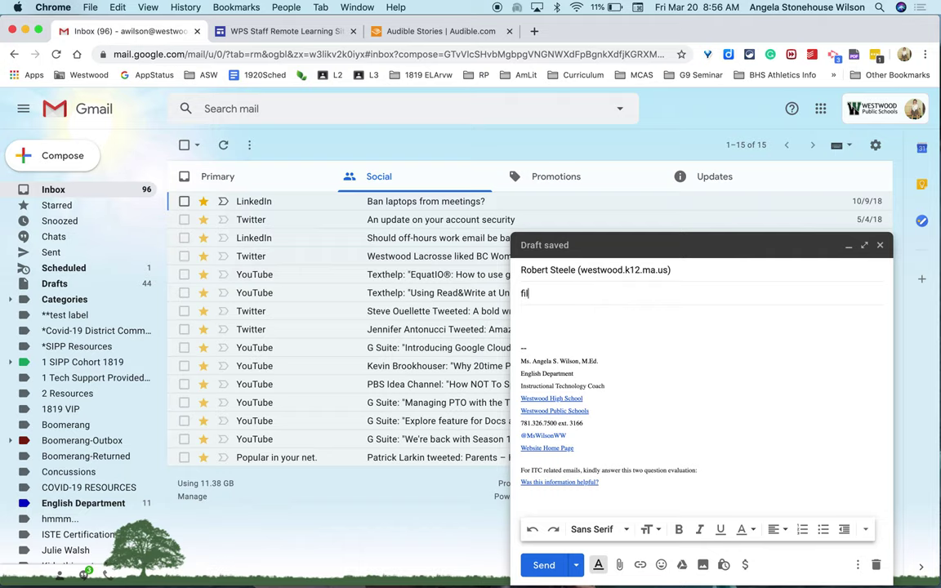
type("ter test")
left_click(544, 565)
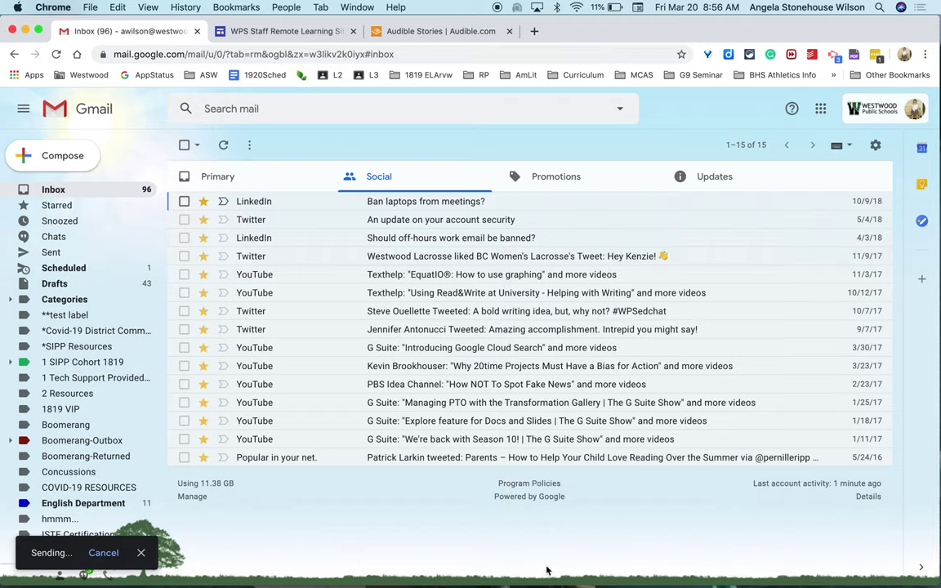
key("ctrl+Up")
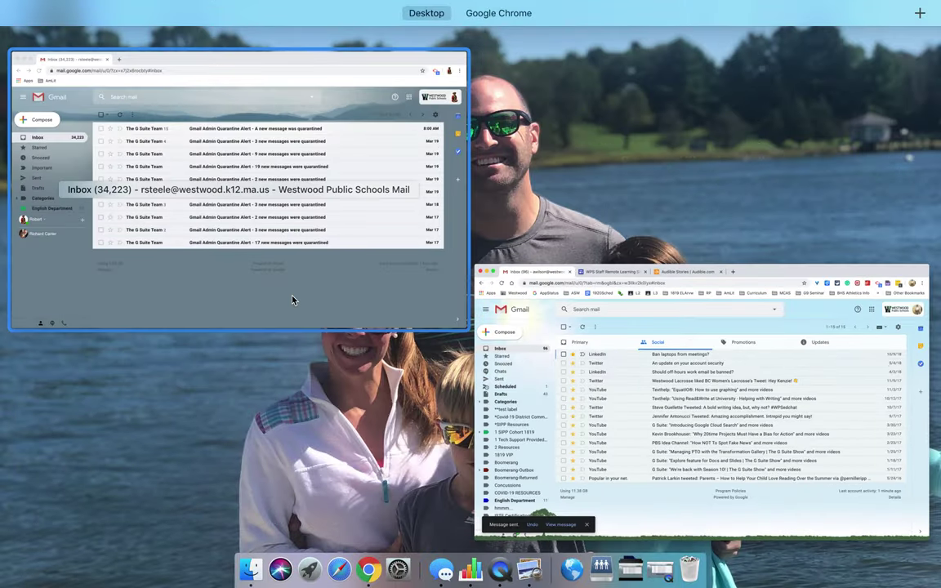
Step: Switch back to the receiving account's mailbox to see the labelled 'filter test' email
left_click(292, 299)
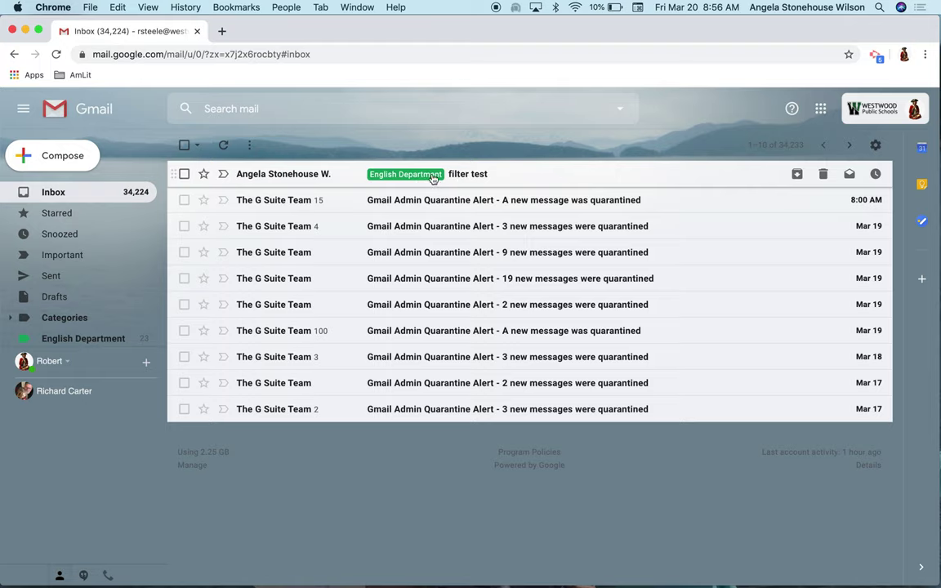
Step: Check the English Department label's colour in its options menu, leaving it unchanged
scroll(57, 258, "down", 2)
scroll(55, 259, "down", 1)
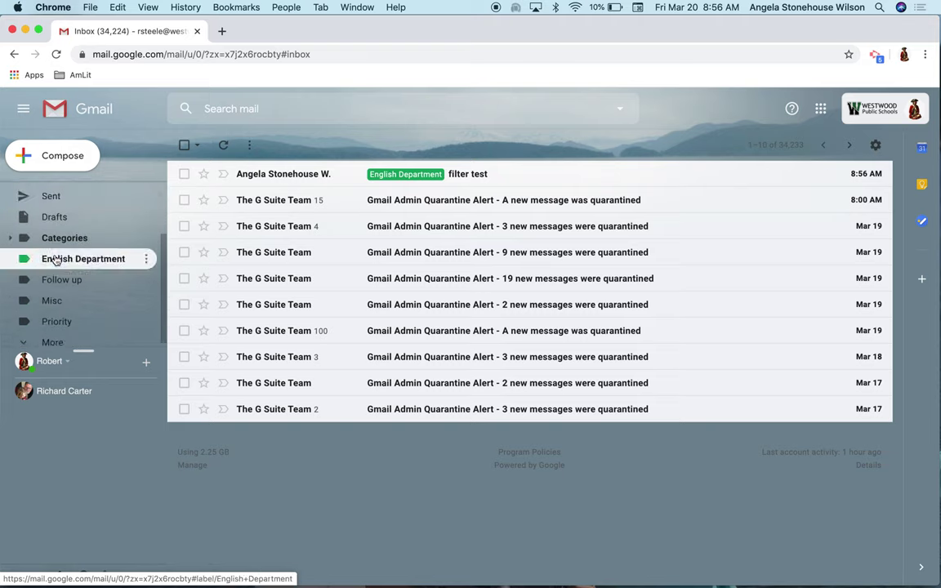
left_click(146, 259)
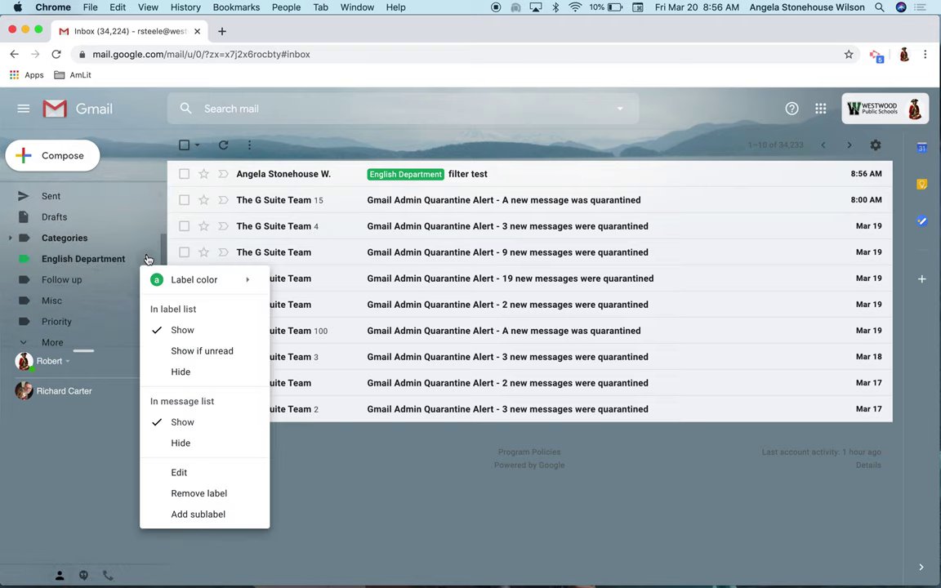
mouse_move(174, 282)
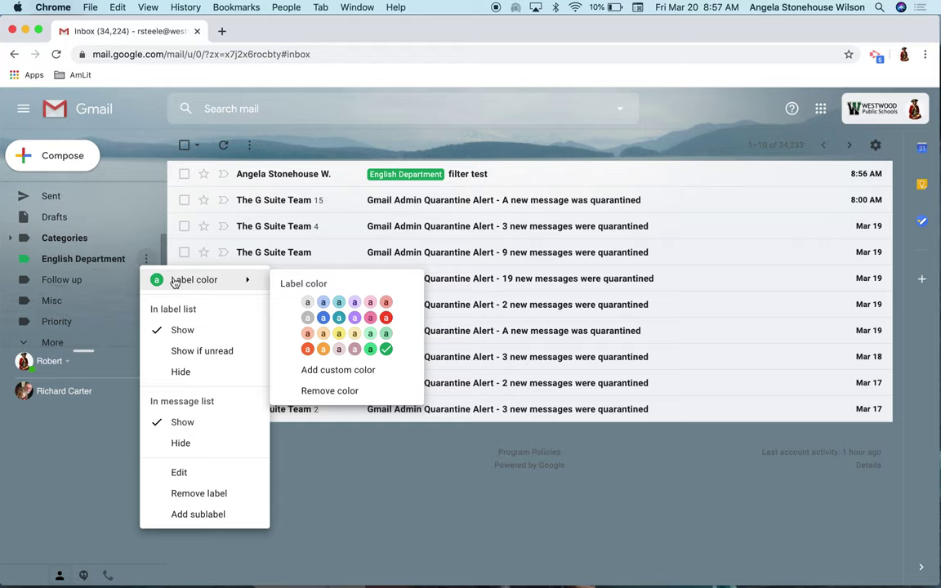
left_click(479, 177)
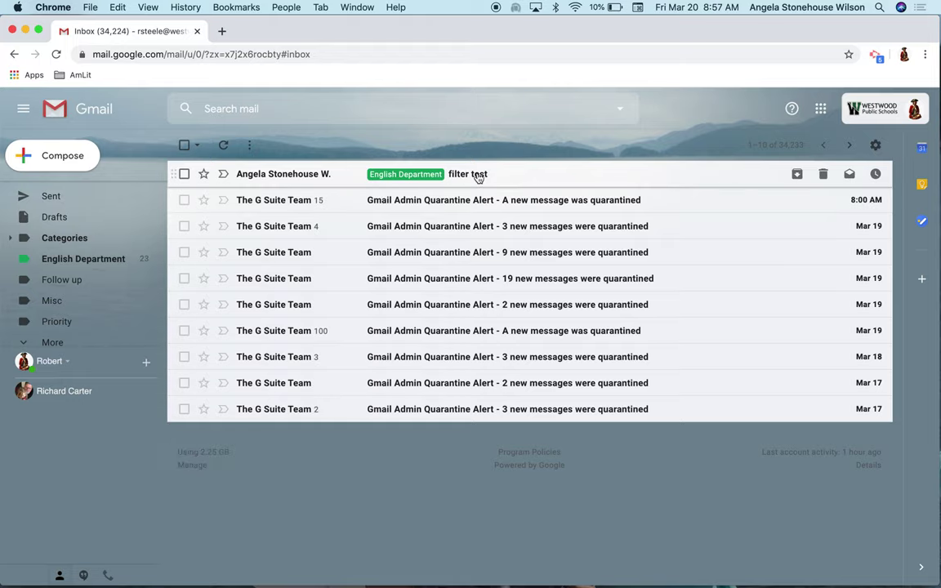
Step: Remove the Inbox label from the 'filter test' email and return to the inbox list
left_click(479, 177)
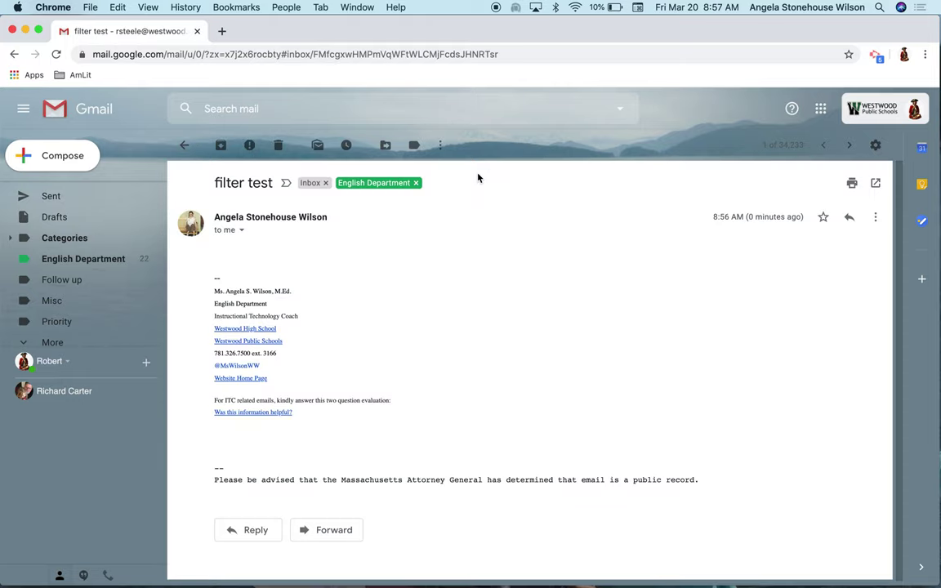
left_click(326, 184)
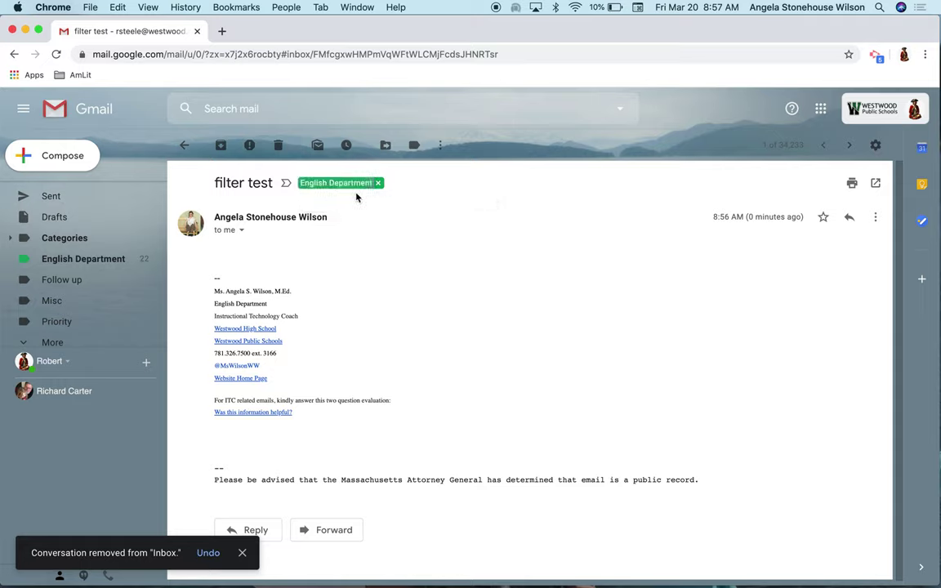
scroll(44, 245, "up", 1)
scroll(44, 247, "up", 1)
left_click(47, 194)
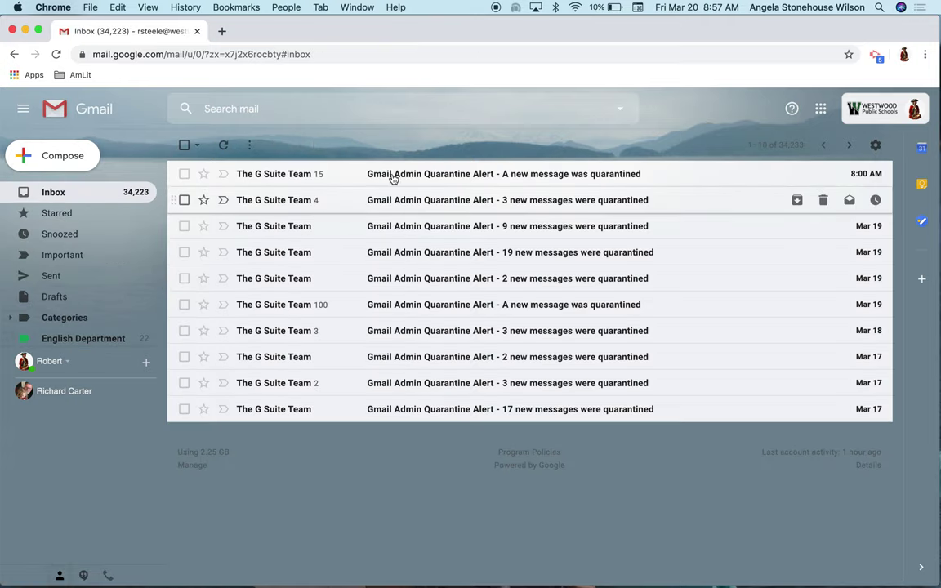
Step: Open the English Department label's message list, with 'filter test' at the top
scroll(96, 212, "down", 2)
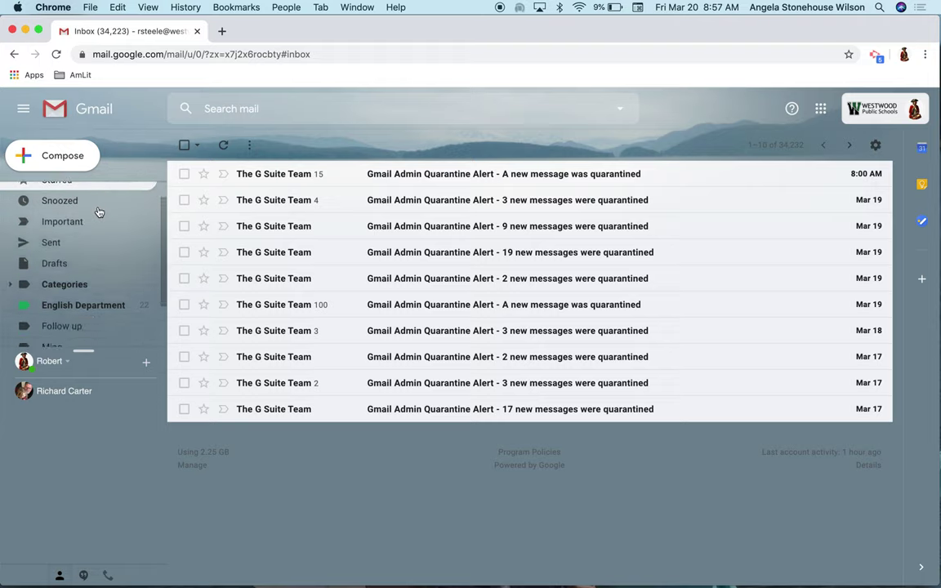
left_click(96, 254)
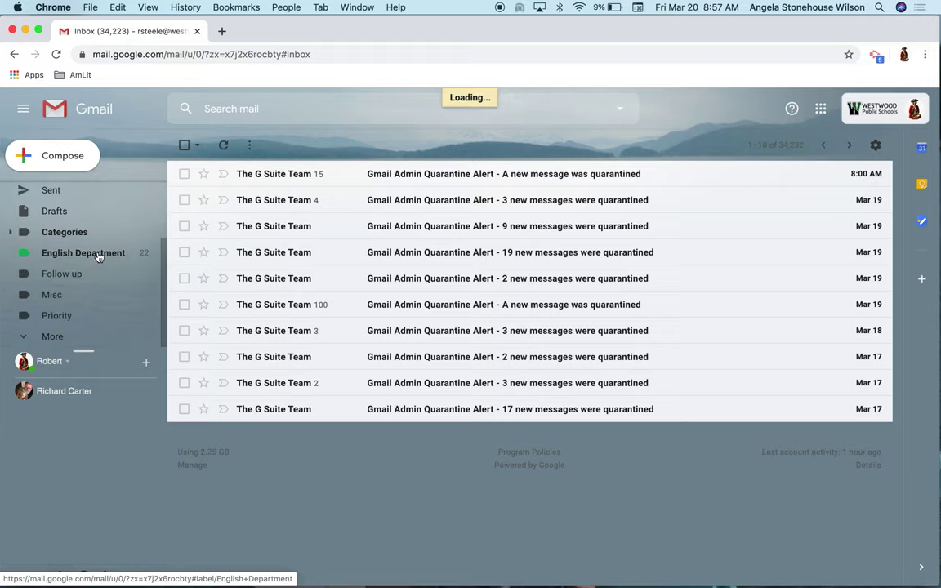